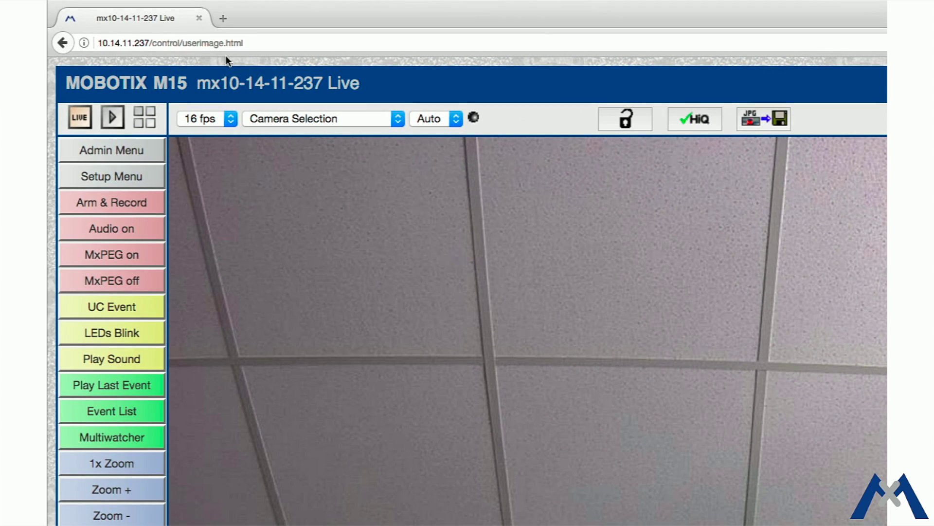
Connect the MxBus interface and activate the detected MxMultiSense module in Manage MxBus Modules
left_click(112, 152)
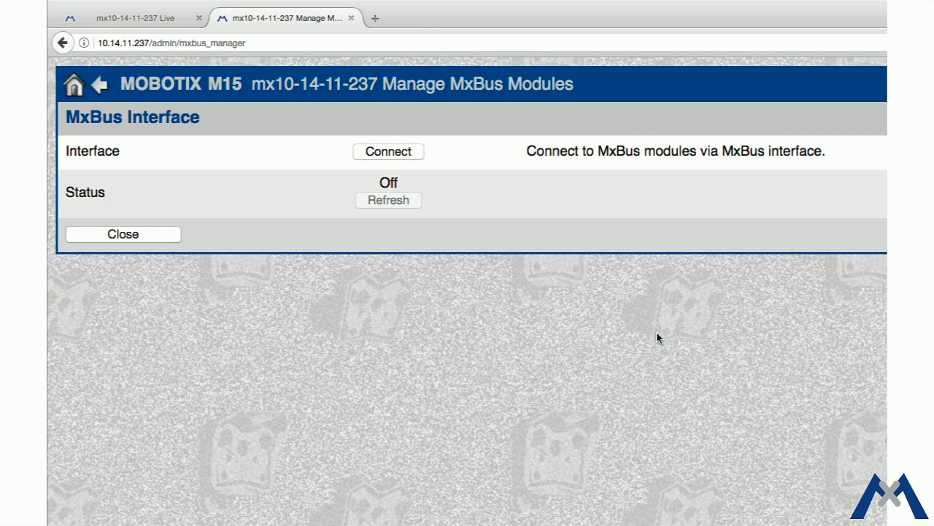
left_click(384, 152)
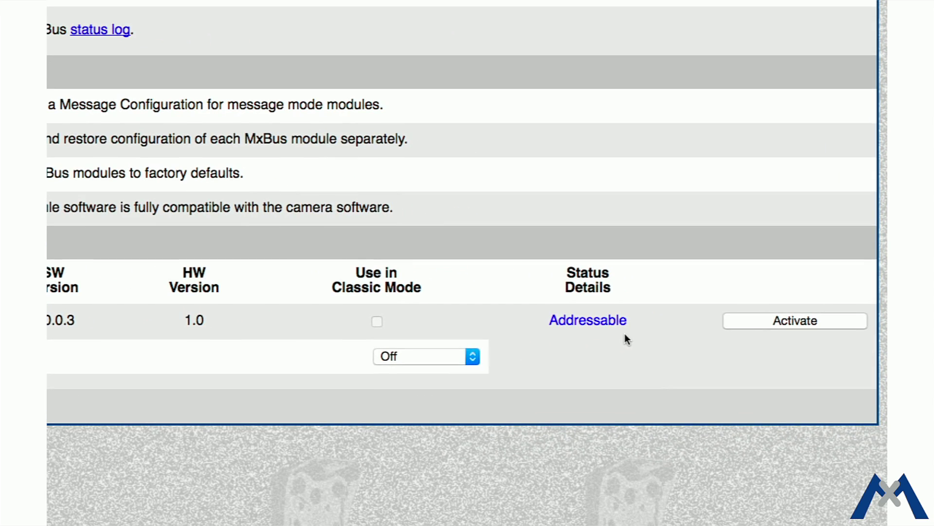
left_click(795, 321)
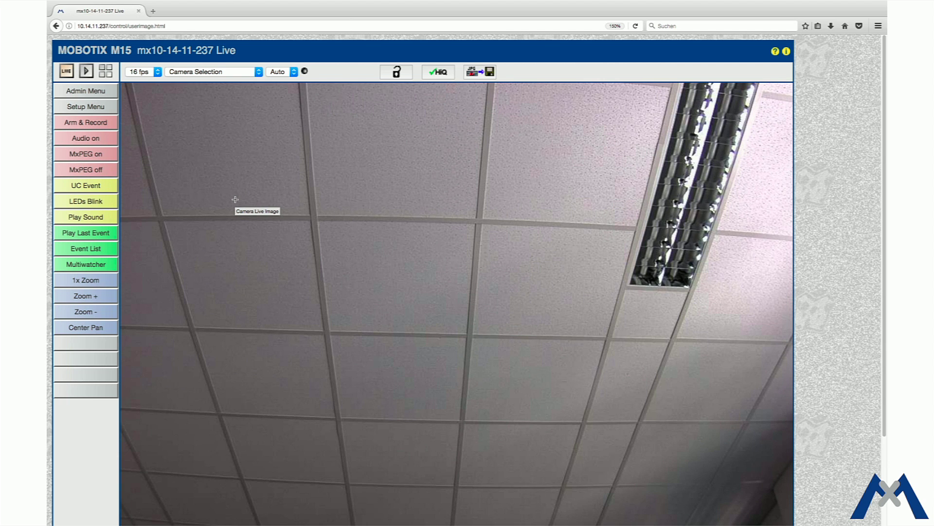
In Message Configuration for MxBus Modules, load the devices and add a new message named temperature_warning
left_click(88, 94)
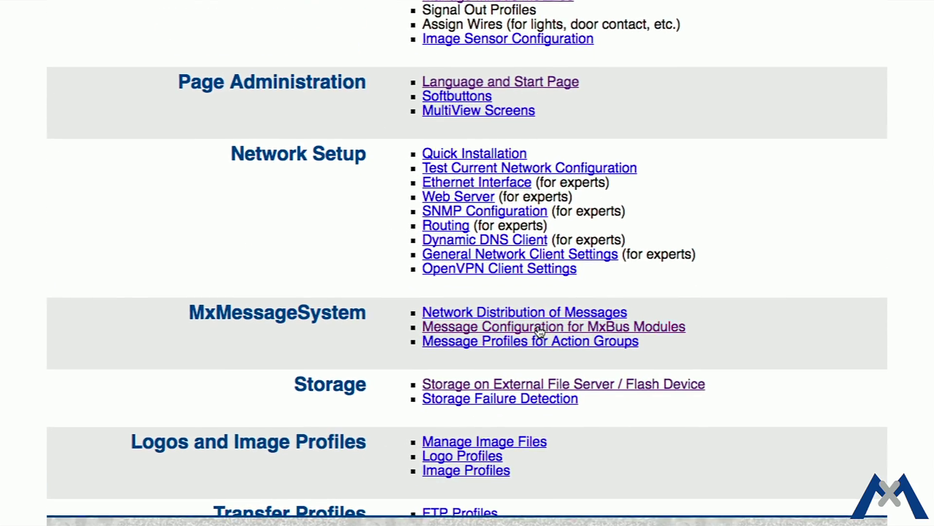
left_click(541, 331)
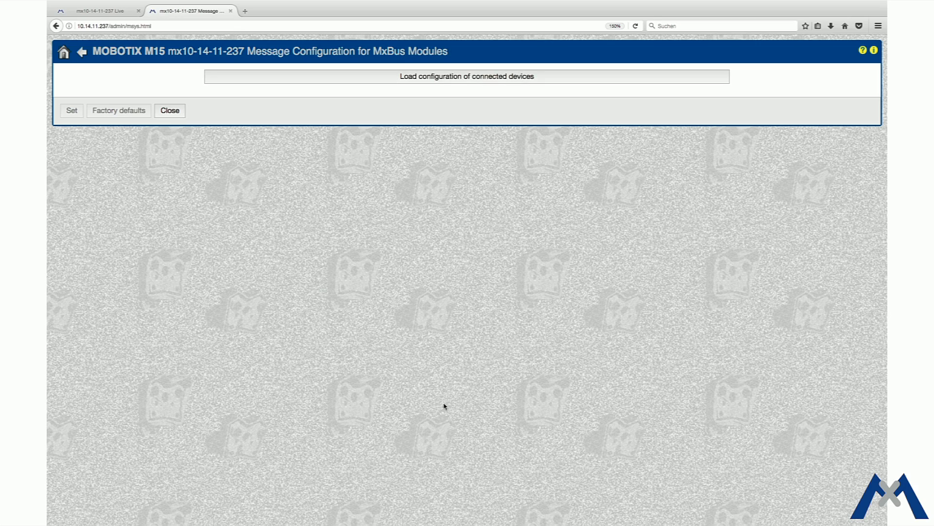
left_click(467, 84)
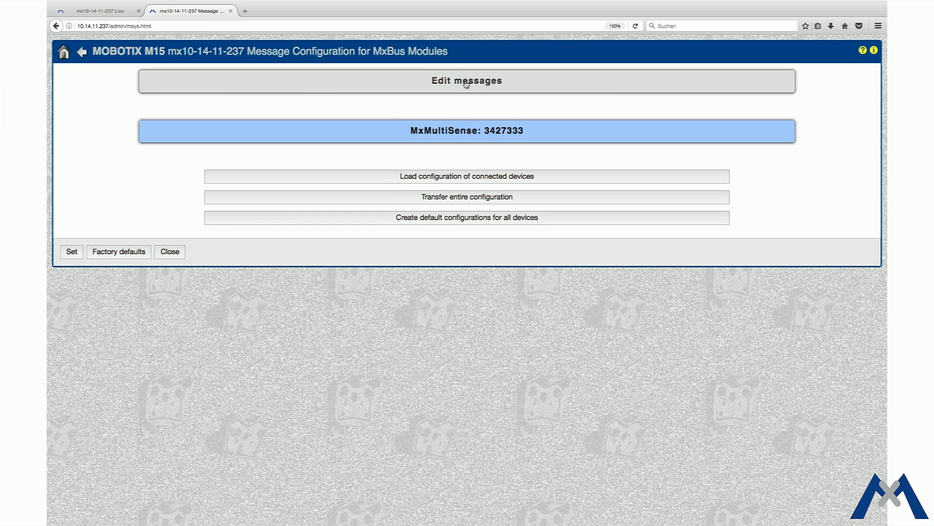
left_click(466, 83)
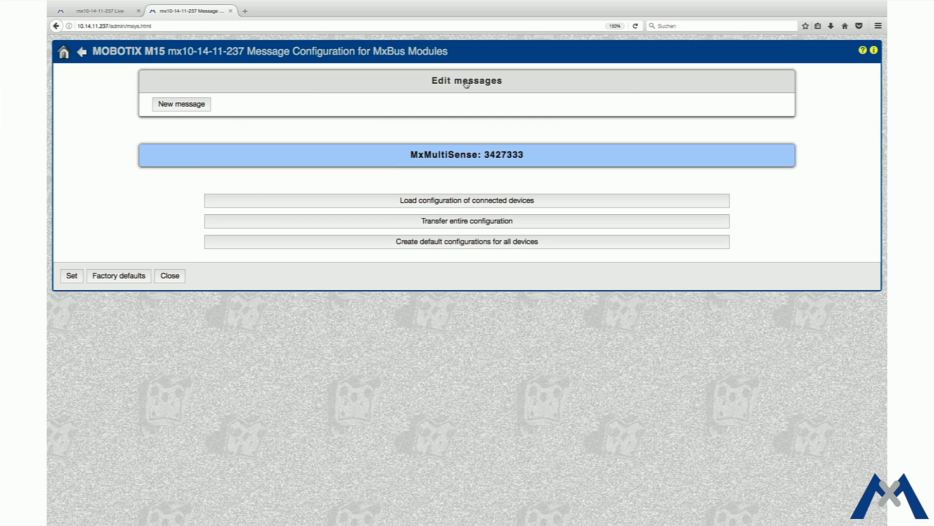
left_click(187, 107)
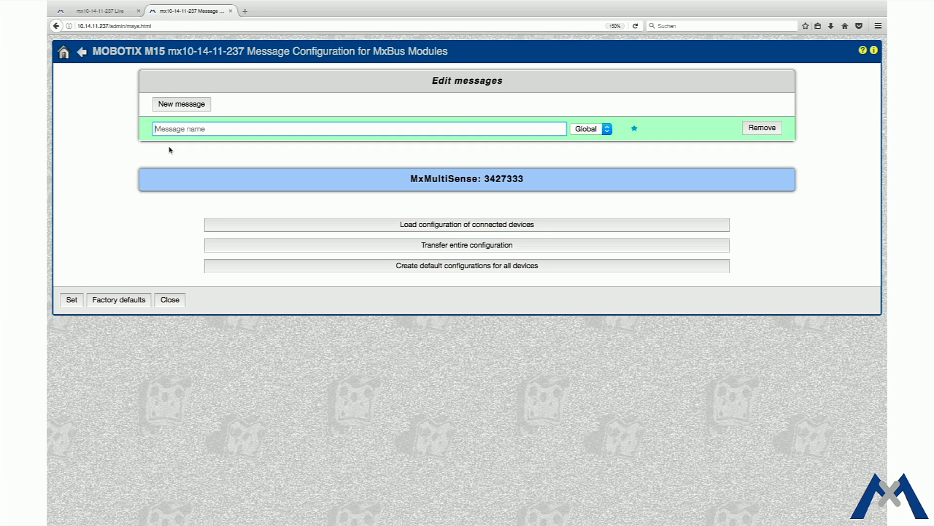
type("temperature_warning")
Add a temperature sensor rule of type Threshold that triggers Above the boundary
left_click(388, 189)
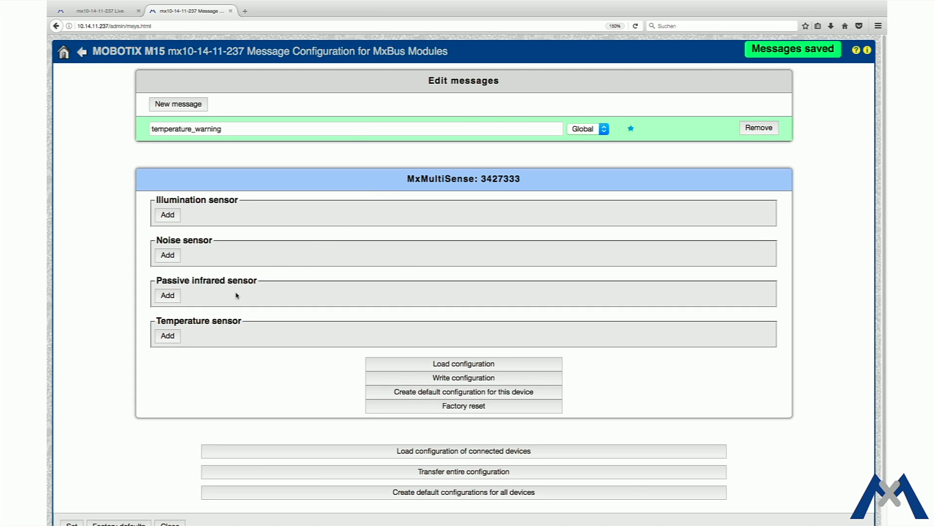
left_click(166, 336)
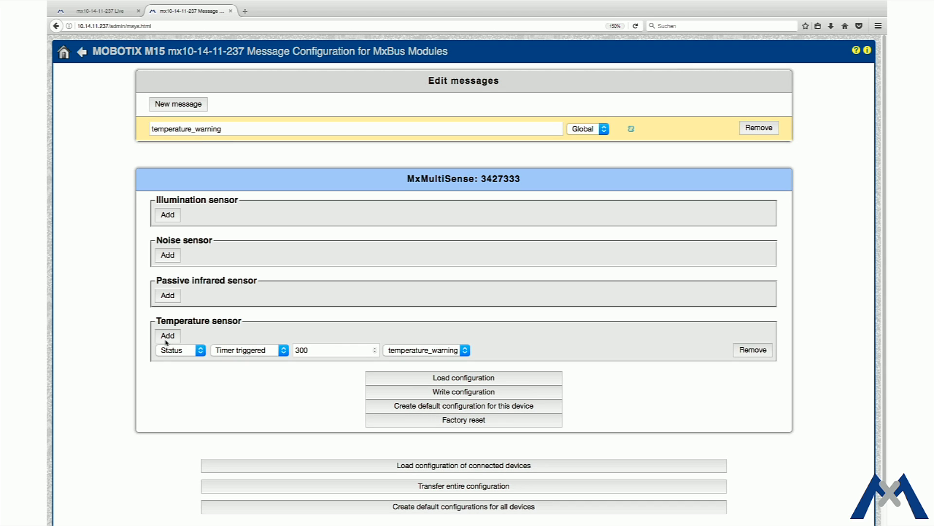
left_click(193, 353)
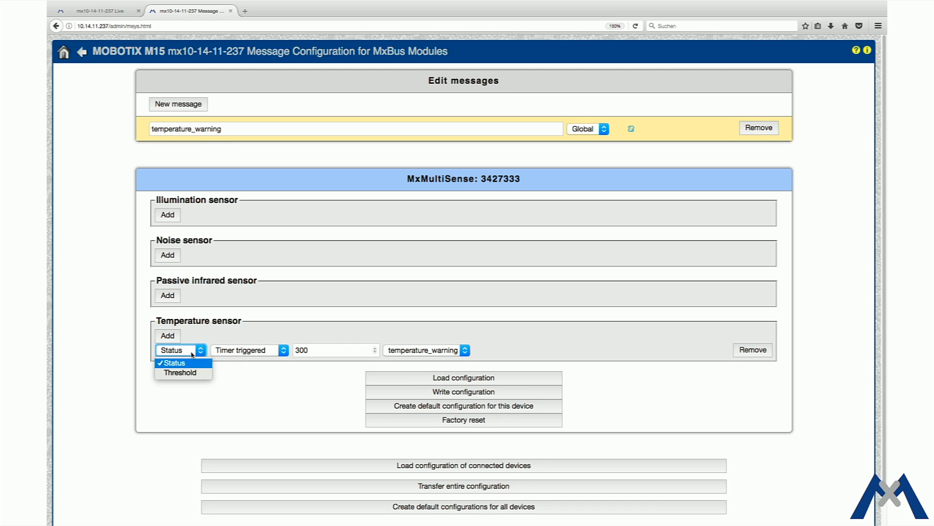
left_click(190, 373)
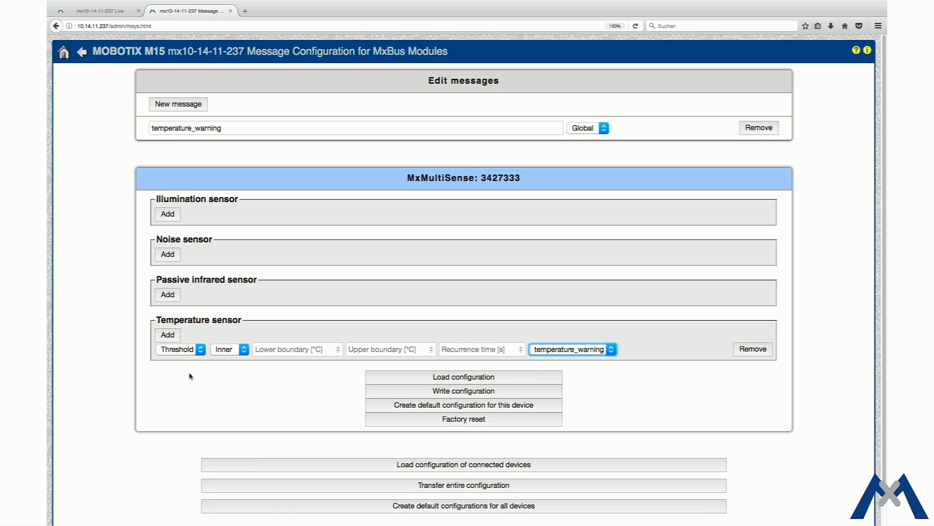
left_click(242, 350)
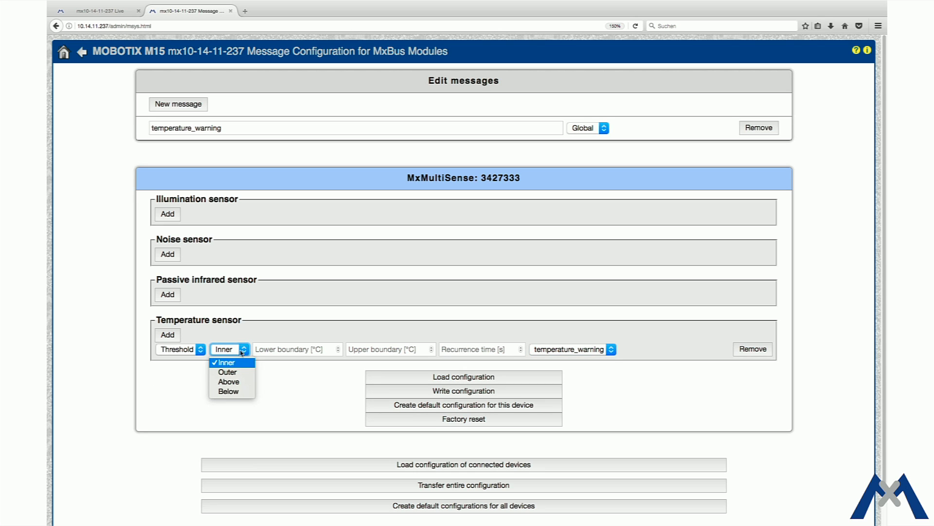
left_click(235, 383)
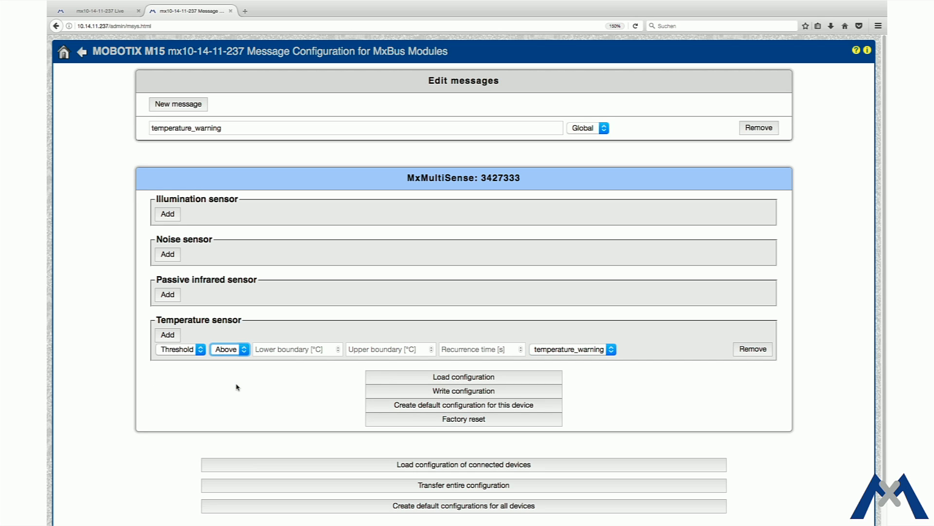
Set both boundaries to 35 and recurrence to 20 s, then write the configuration to the MxMultiSense
left_click(290, 349)
type("35")
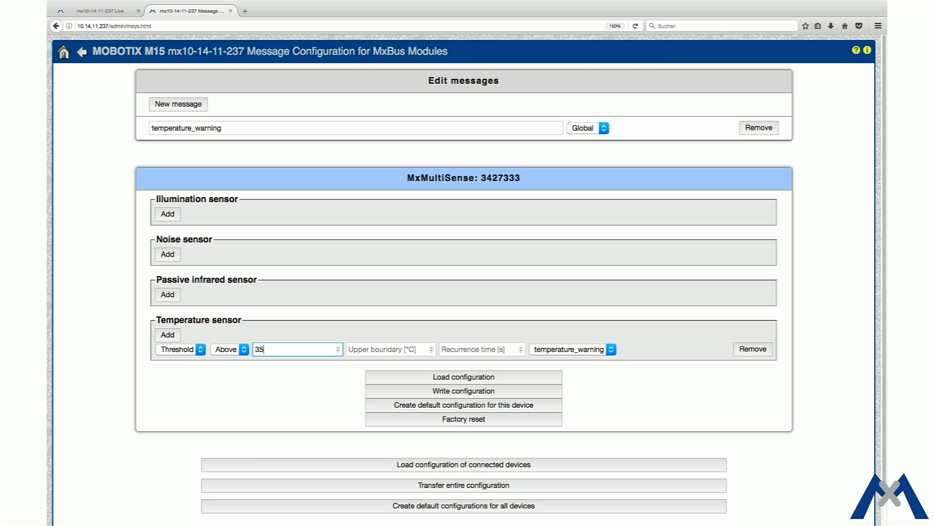
key("Tab")
type("35")
key("Tab")
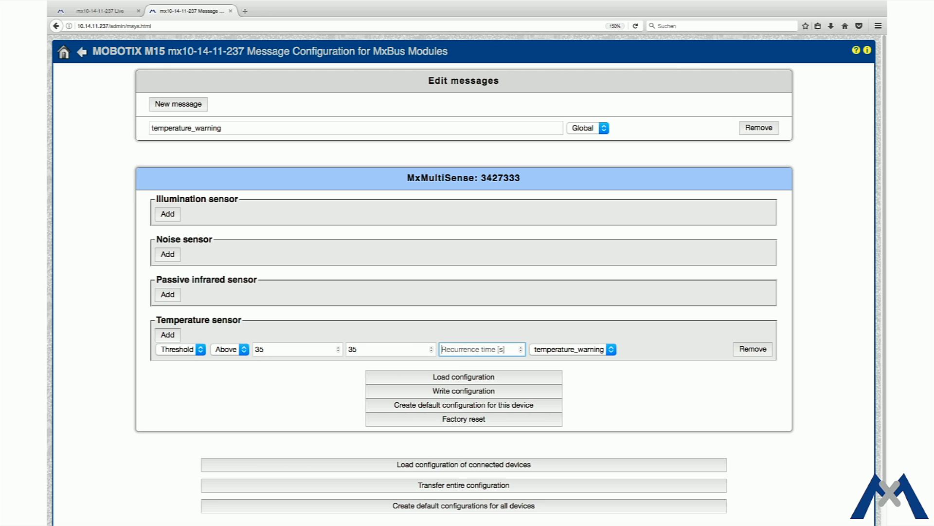
type("20")
left_click(460, 396)
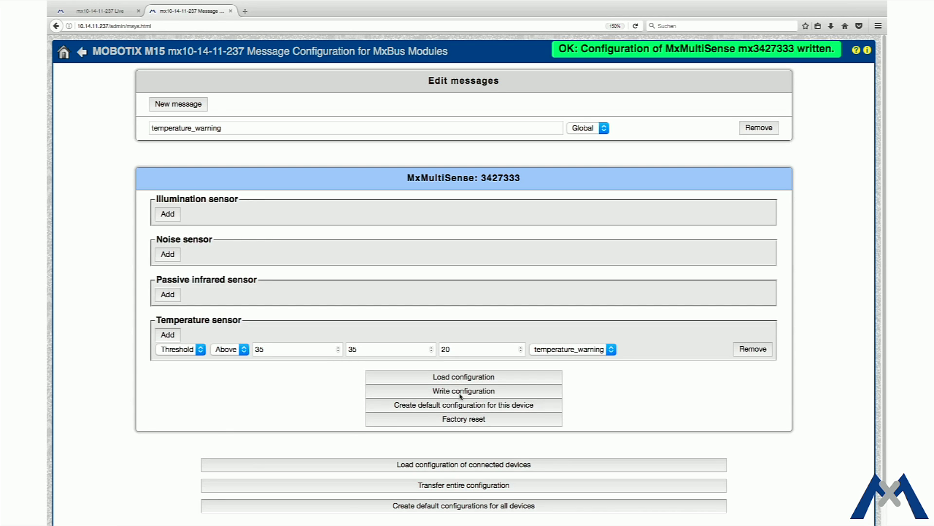
Transfer the entire configuration, then try out illumination and noise sensor rules
left_click(458, 486)
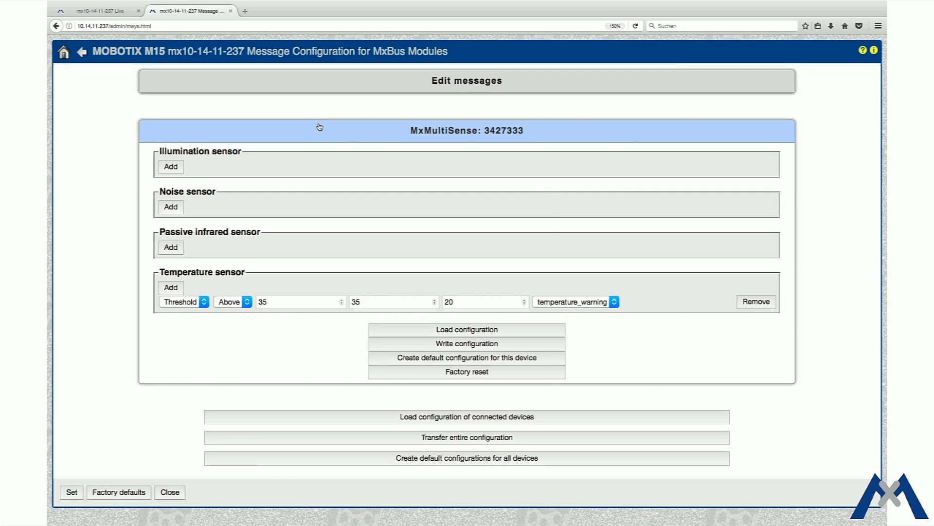
left_click(171, 166)
left_click(169, 183)
left_click(167, 221)
left_click(167, 221)
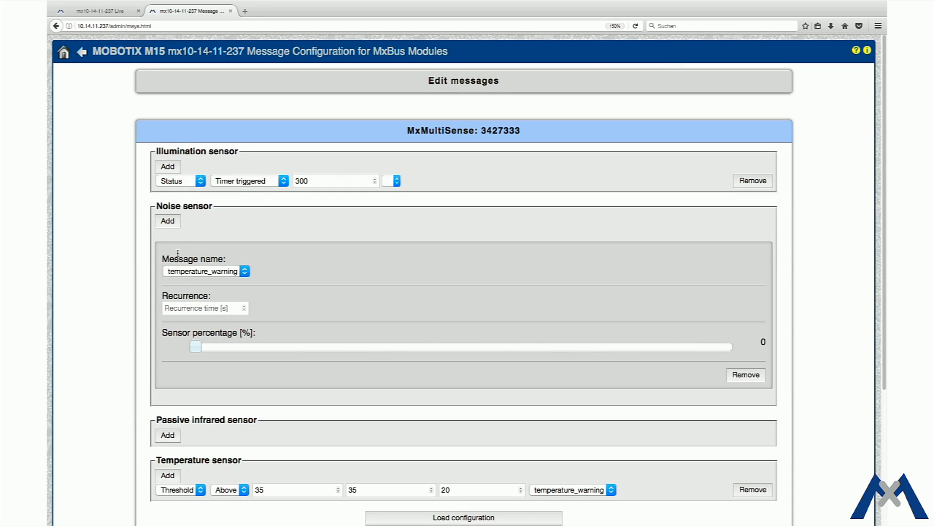
mouse_move(198, 348)
left_mouse_down()
mouse_move(309, 358)
mouse_move(195, 363)
left_mouse_up()
Try a passive infrared rule, then apply the message configuration and close it to return to live view
left_click(169, 436)
scroll(175, 438, "down", 5)
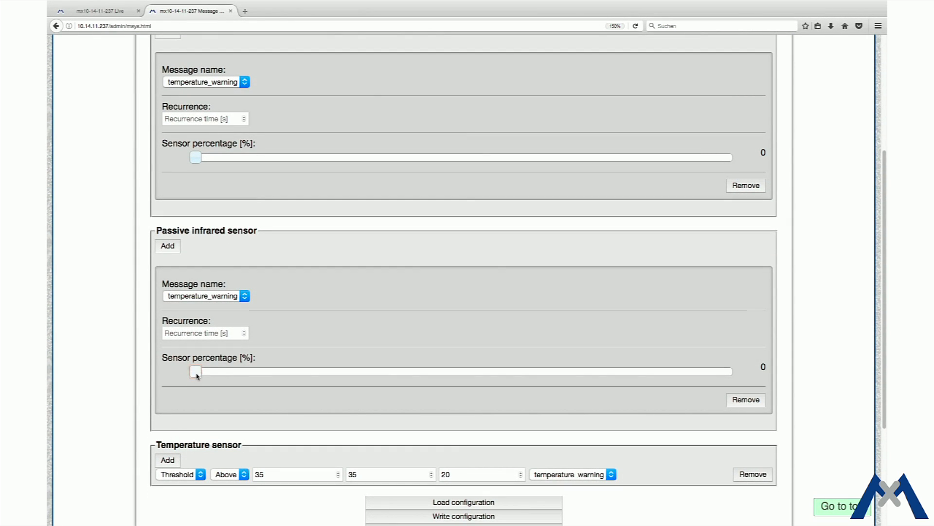
scroll(197, 375, "down", 3)
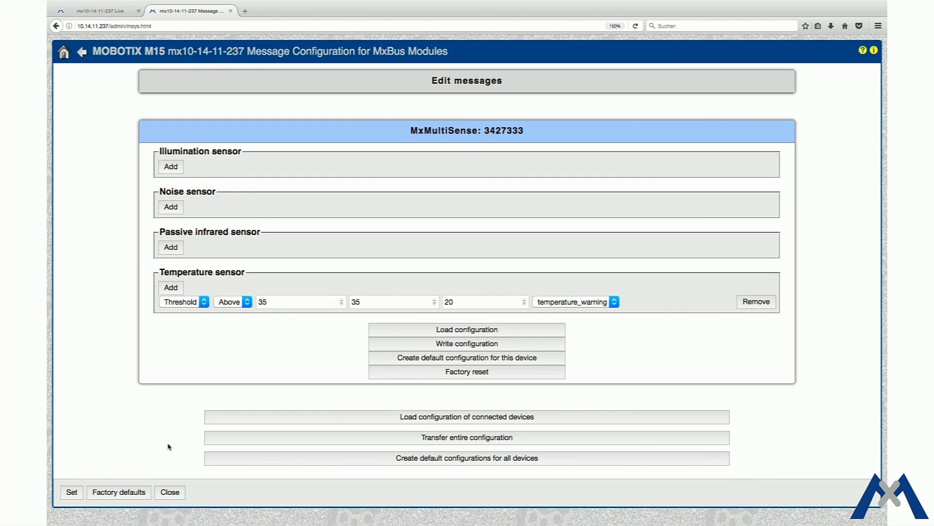
left_click(74, 492)
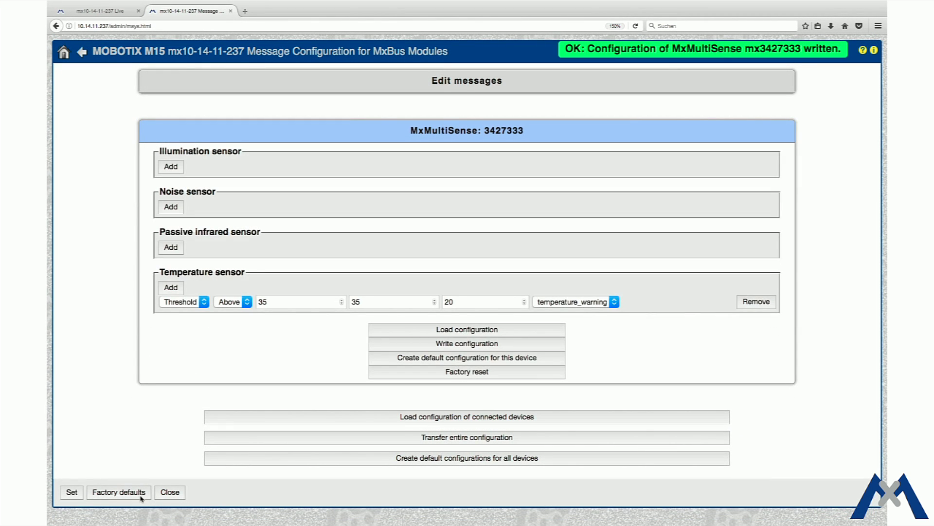
left_click(167, 495)
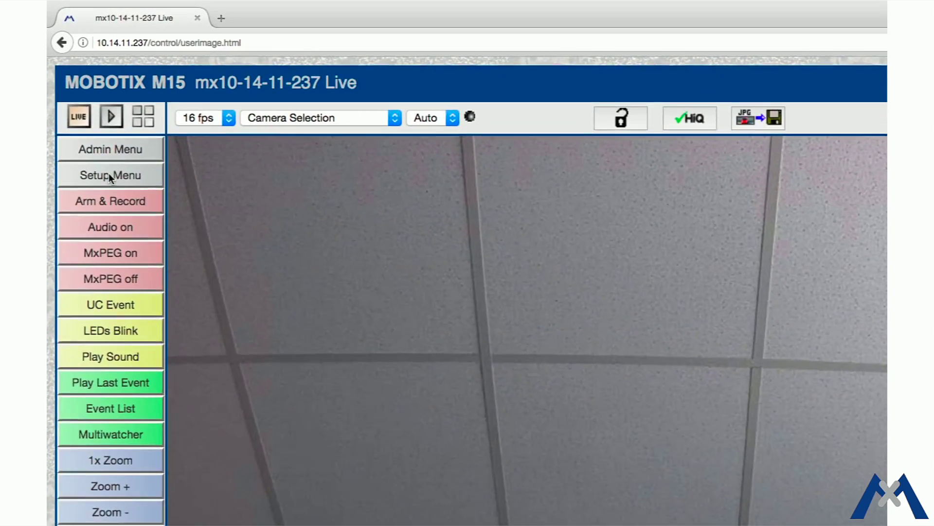
From the Event Overview, add a new message event profile listening for MxMessageSystem messages
left_click(85, 106)
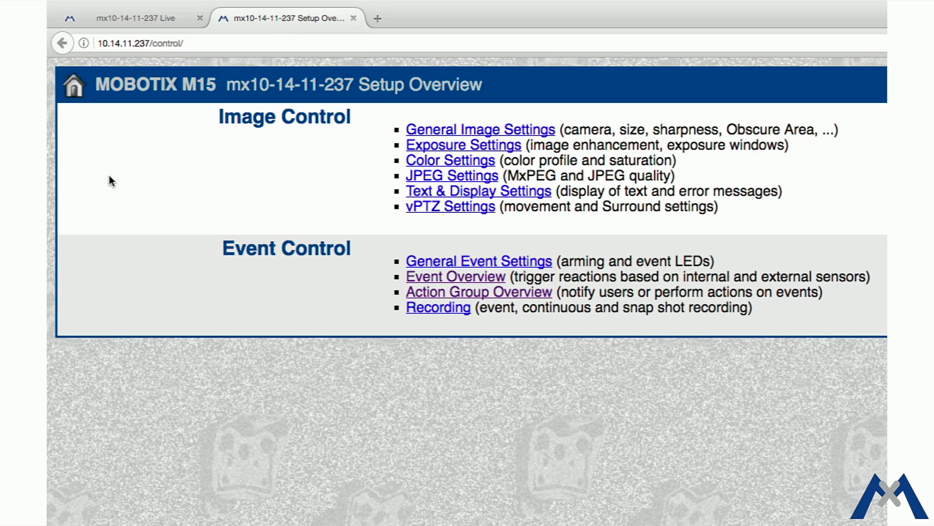
left_click(449, 277)
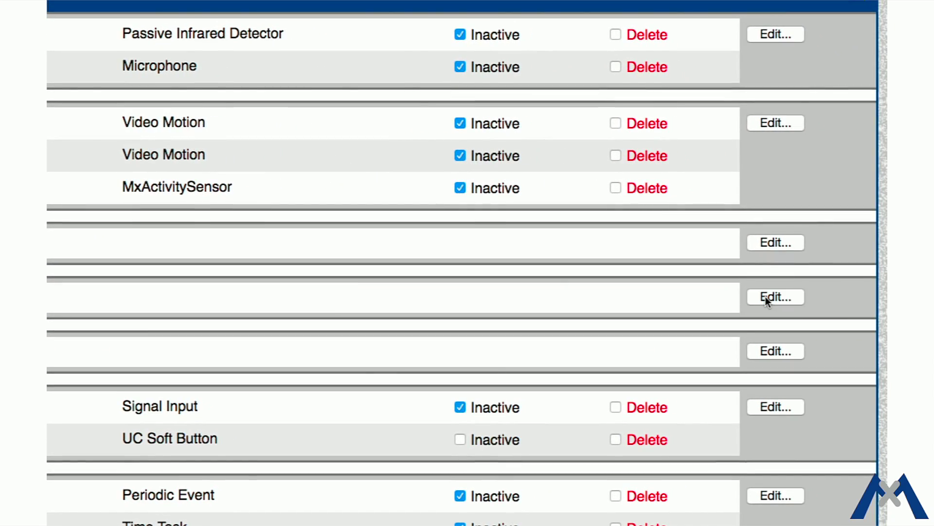
left_click(776, 296)
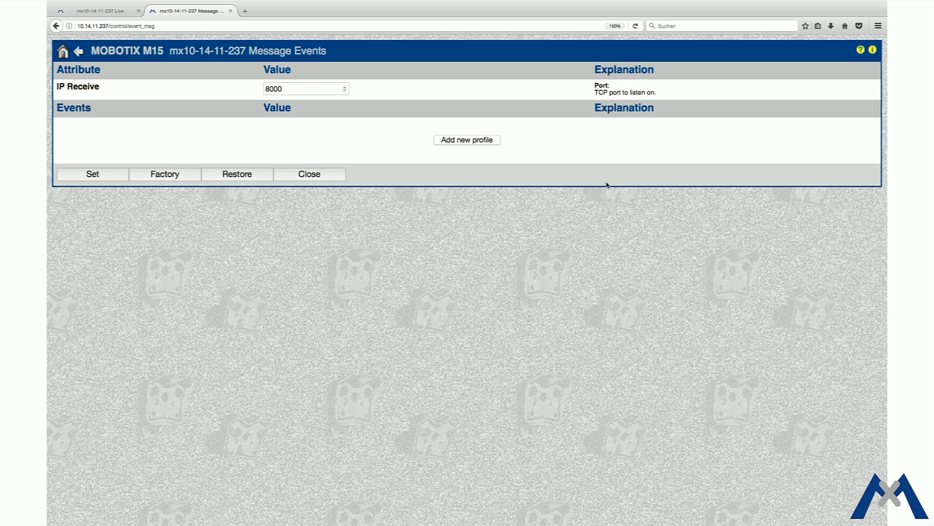
left_click(469, 143)
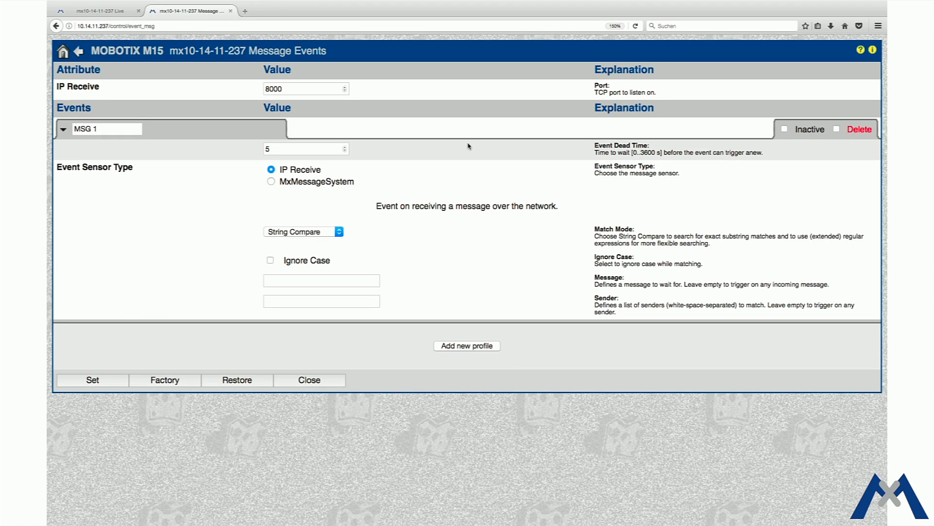
left_click(271, 182)
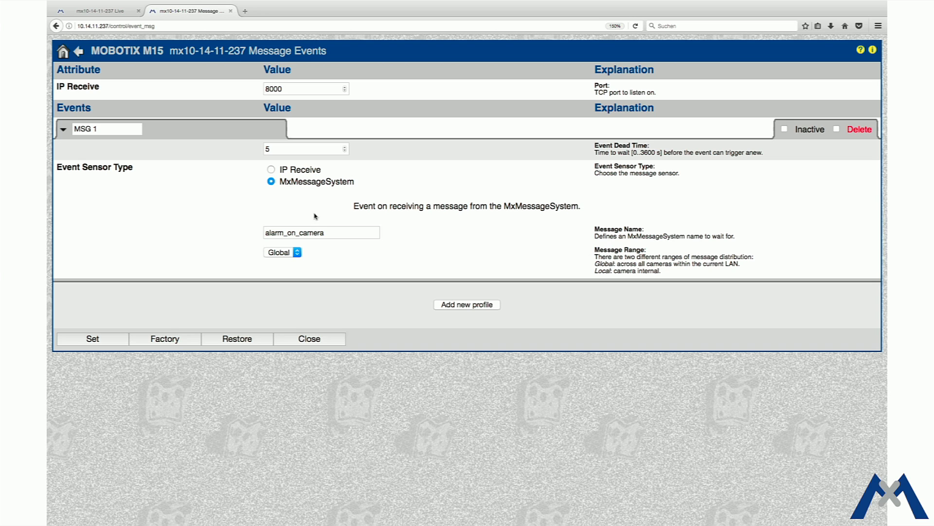
Set the message name to temperature_warning, rename the profile warning_message, and apply the settings
left_click_drag(327, 232, 258, 232)
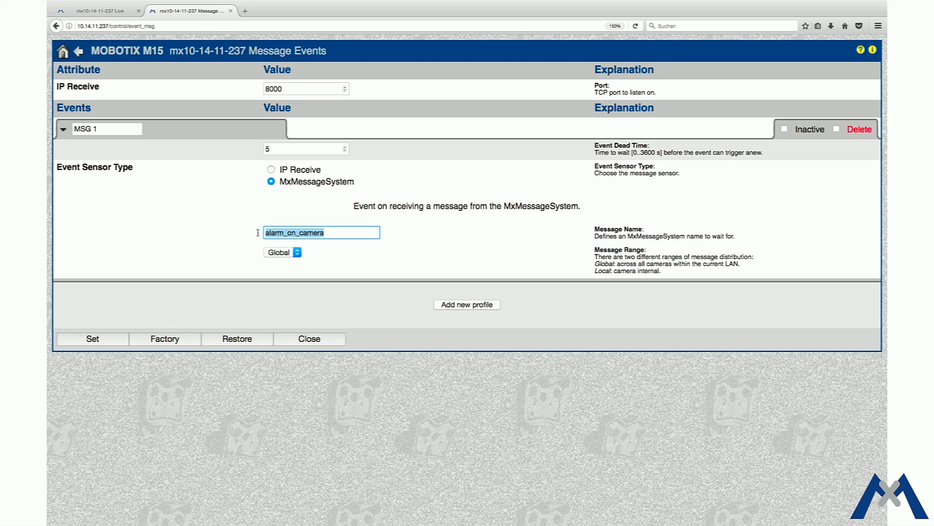
type("tem")
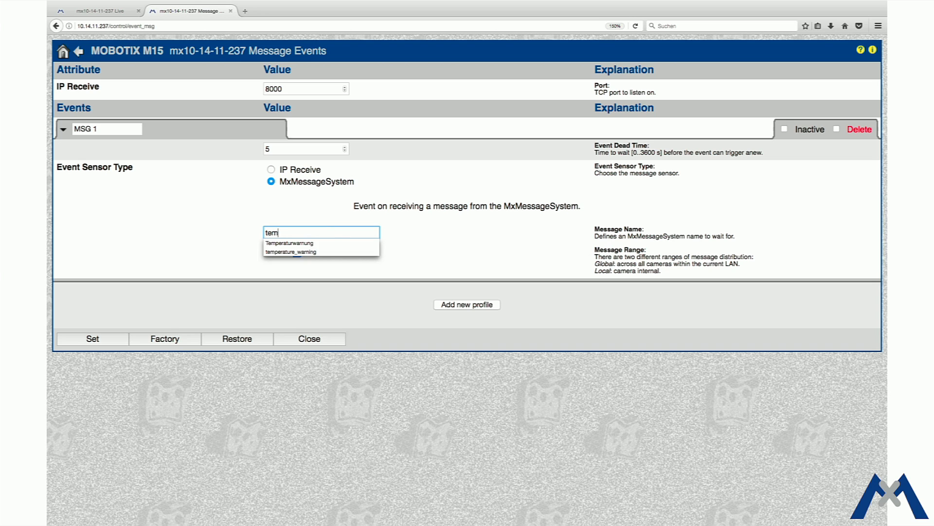
type("perature")
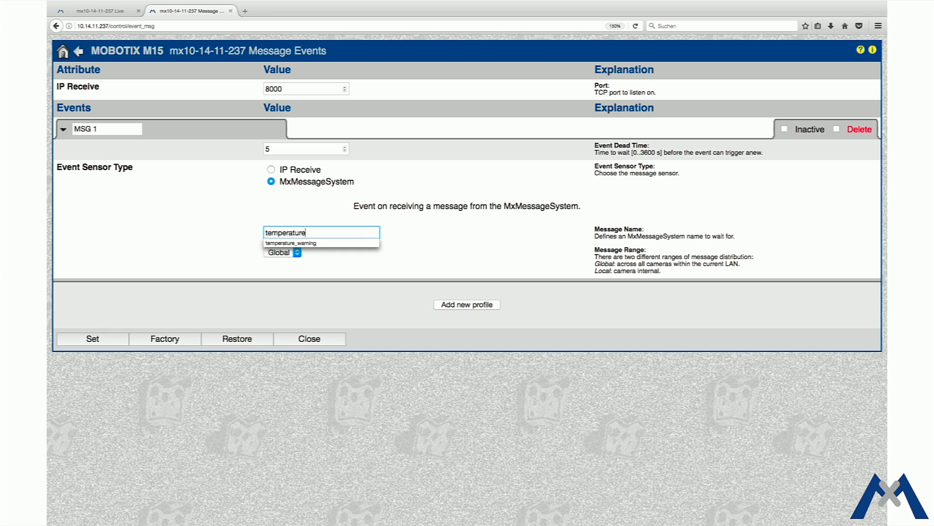
type("_warning")
left_click_drag(109, 130, 68, 130)
type("warning")
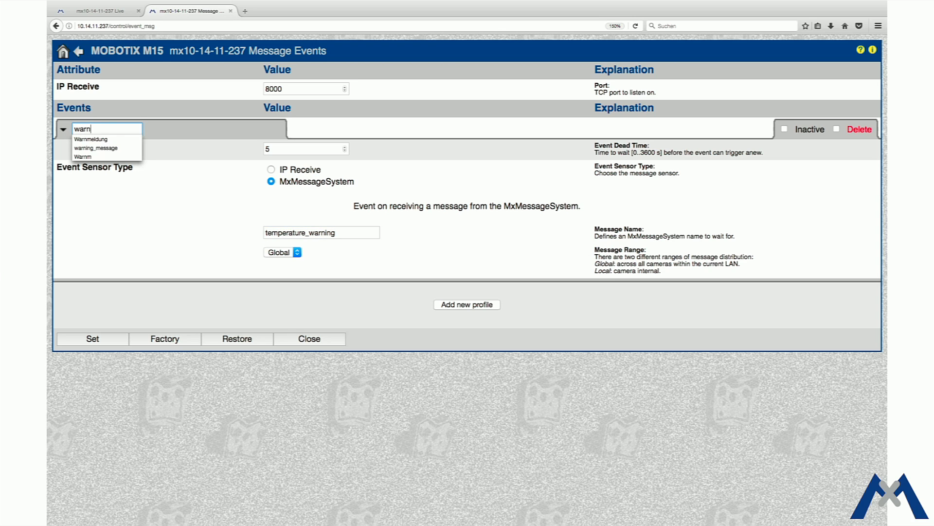
type("_message")
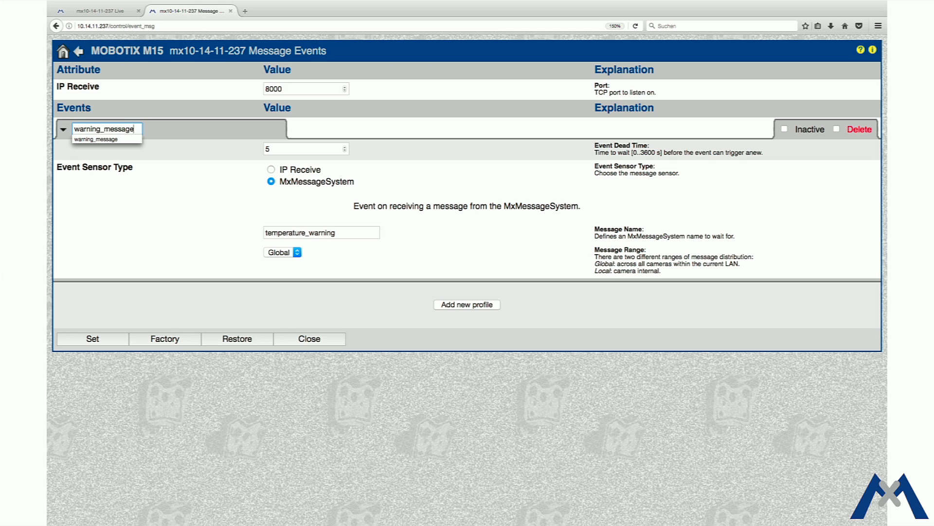
left_click(87, 185)
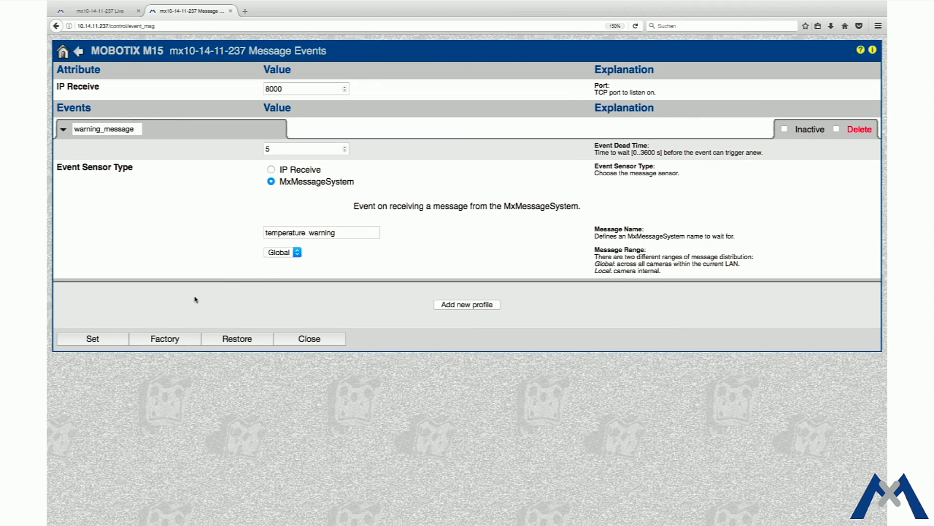
left_click(93, 340)
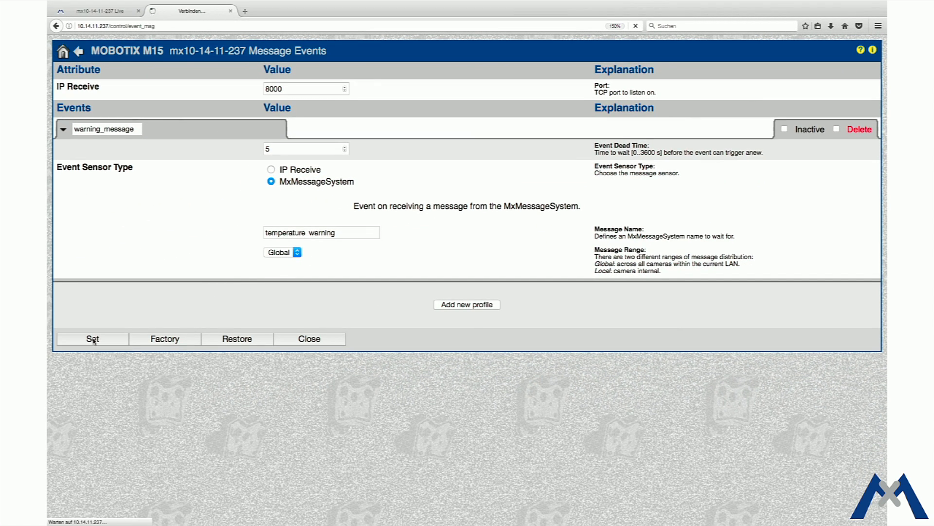
left_click(310, 340)
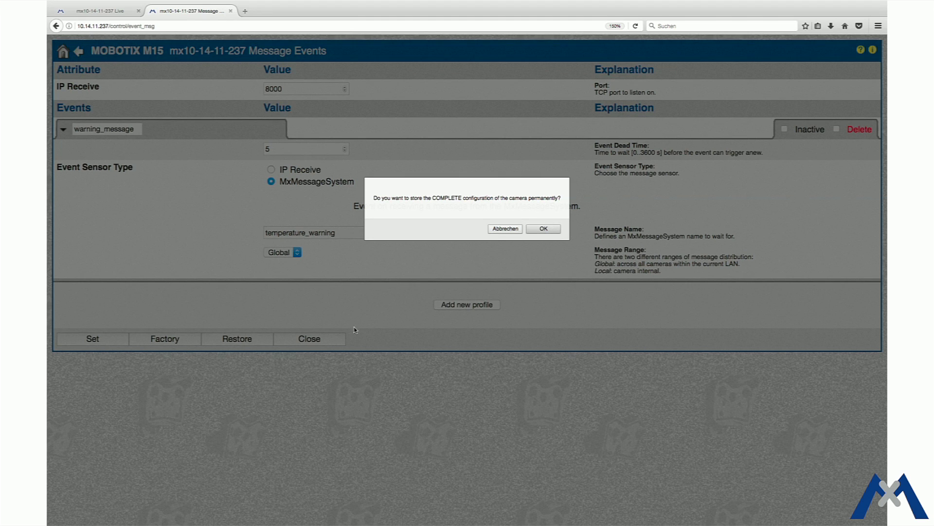
Store the configuration permanently and add action group New_3 triggered by warning_message
left_click(538, 229)
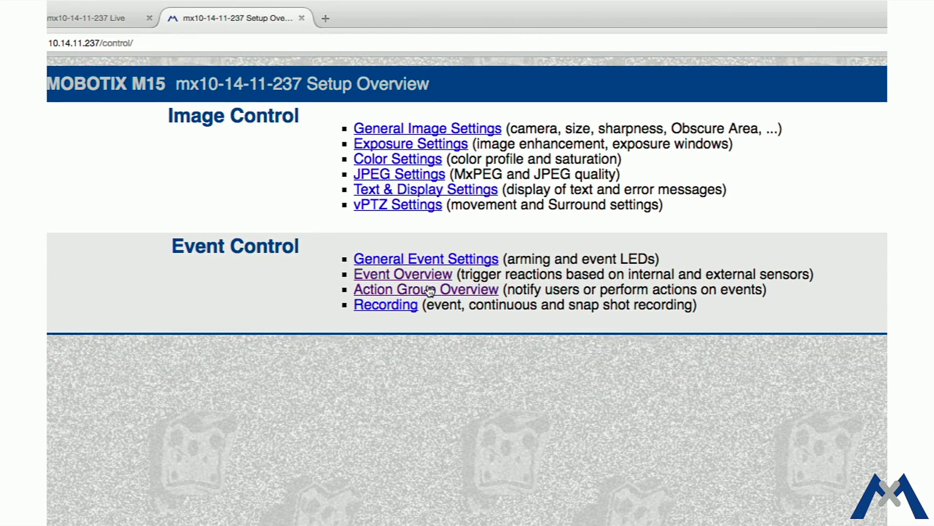
left_click(429, 291)
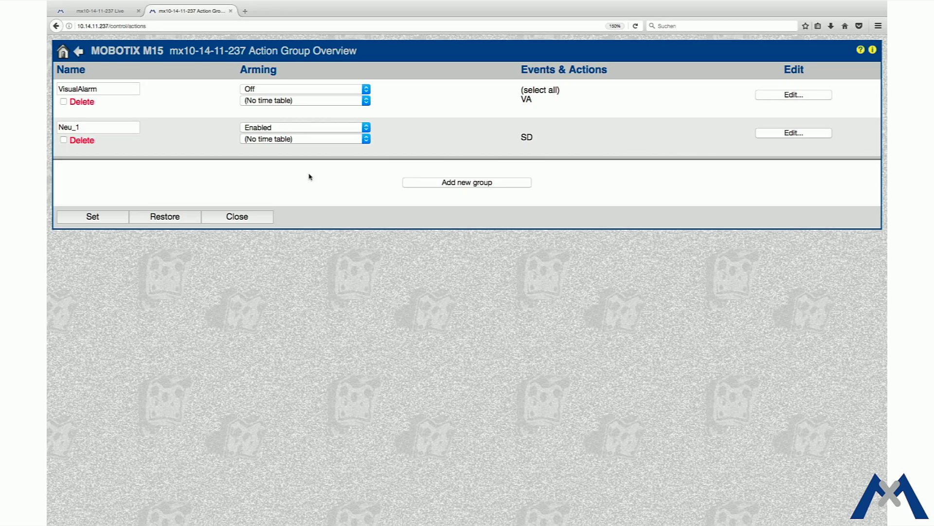
left_click(460, 188)
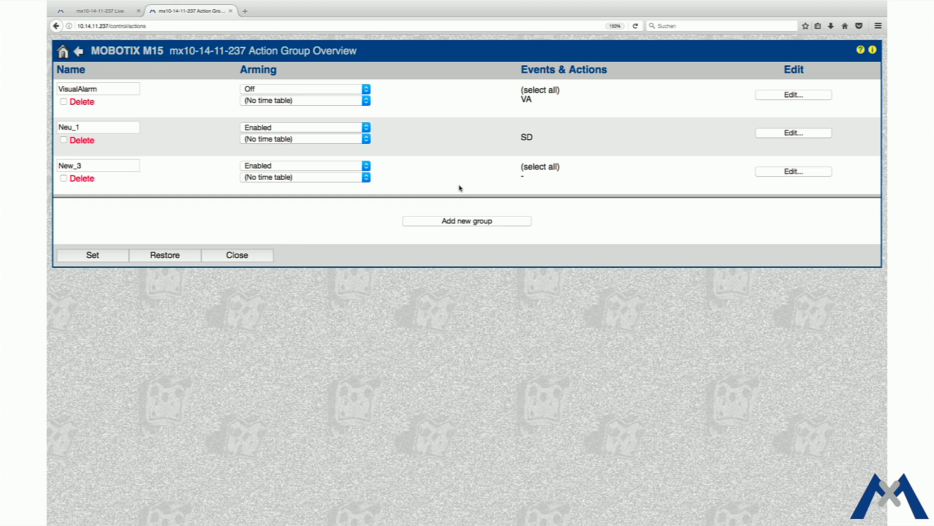
left_click(790, 171)
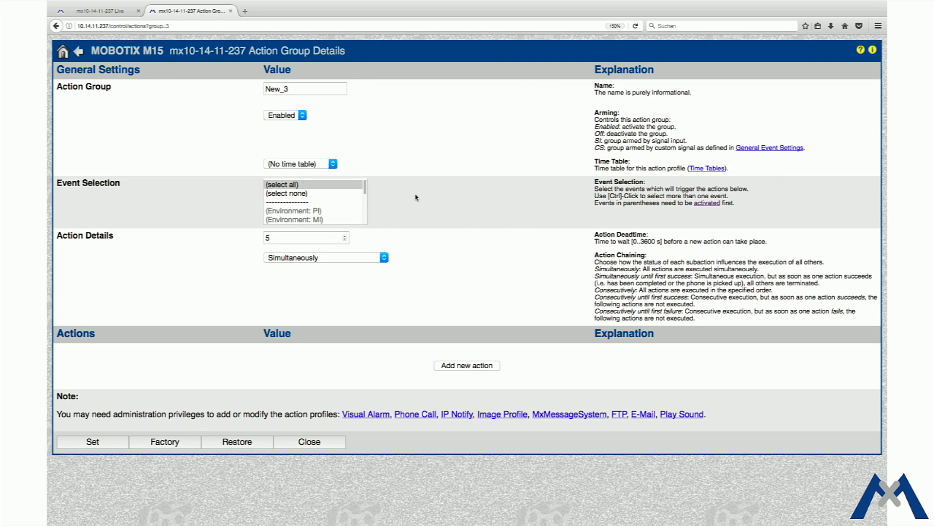
left_click_drag(365, 191, 367, 211)
left_click(342, 208)
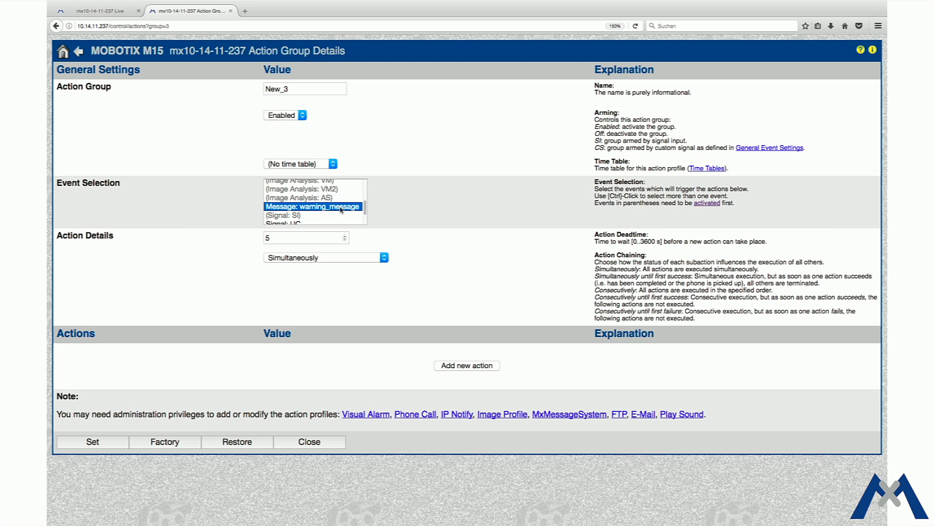
Give New_3 an Action 1 that plays StandardSounds and apply the group settings
left_click(464, 369)
left_click(380, 352)
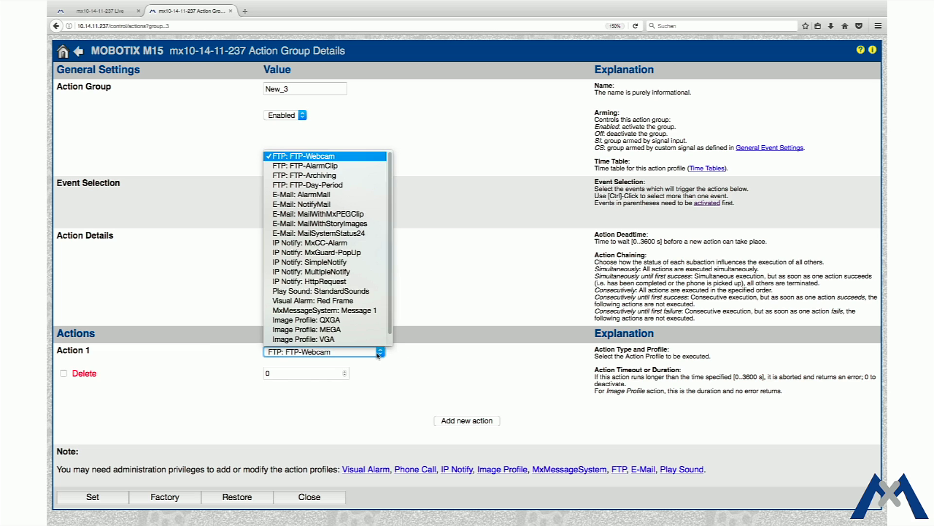
left_click(357, 292)
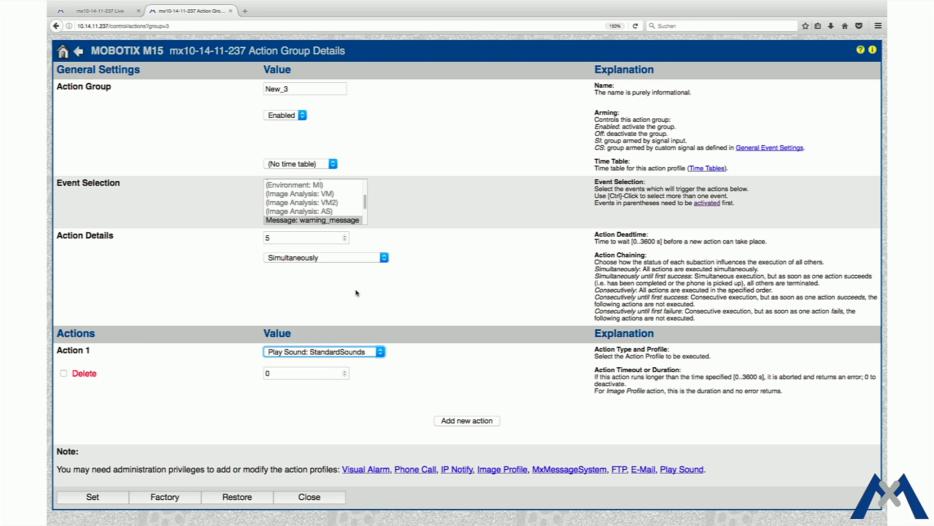
left_click(92, 497)
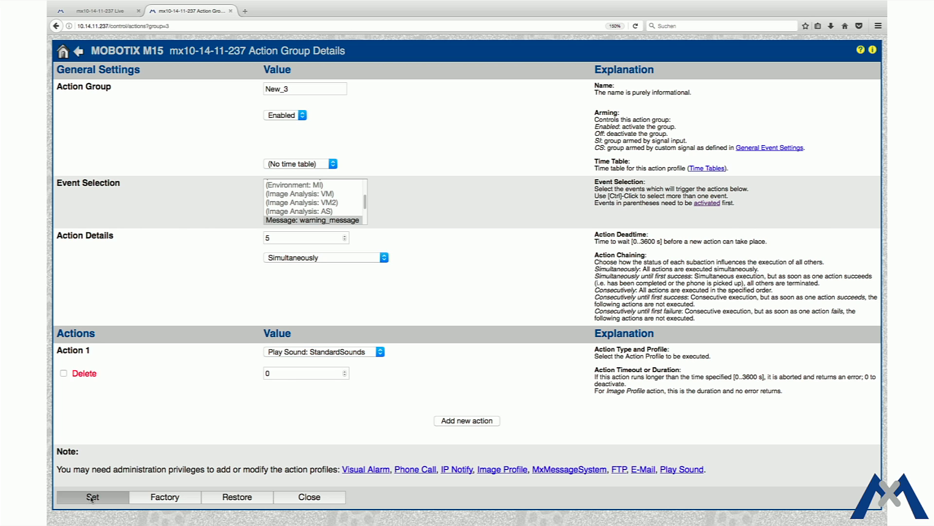
left_click(304, 502)
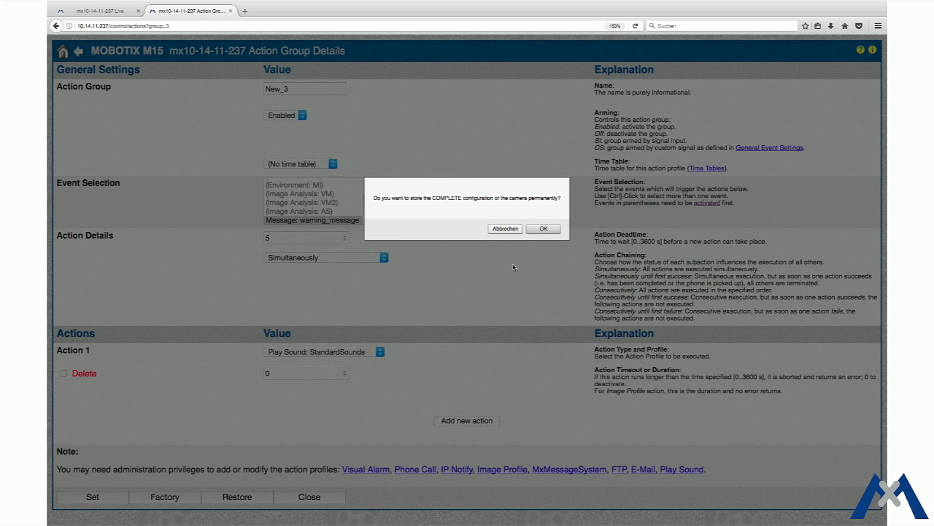